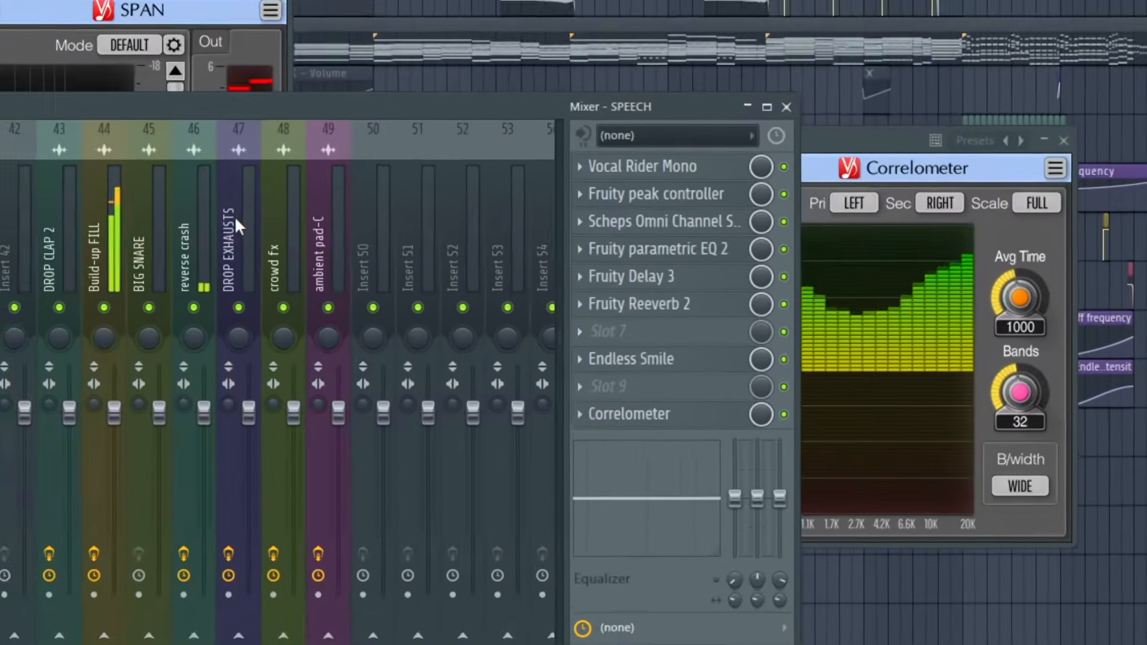
Go through the mixer tracks one by one from ambient pad-C back past BASS, examining each track's effect chain.
click(590, 347)
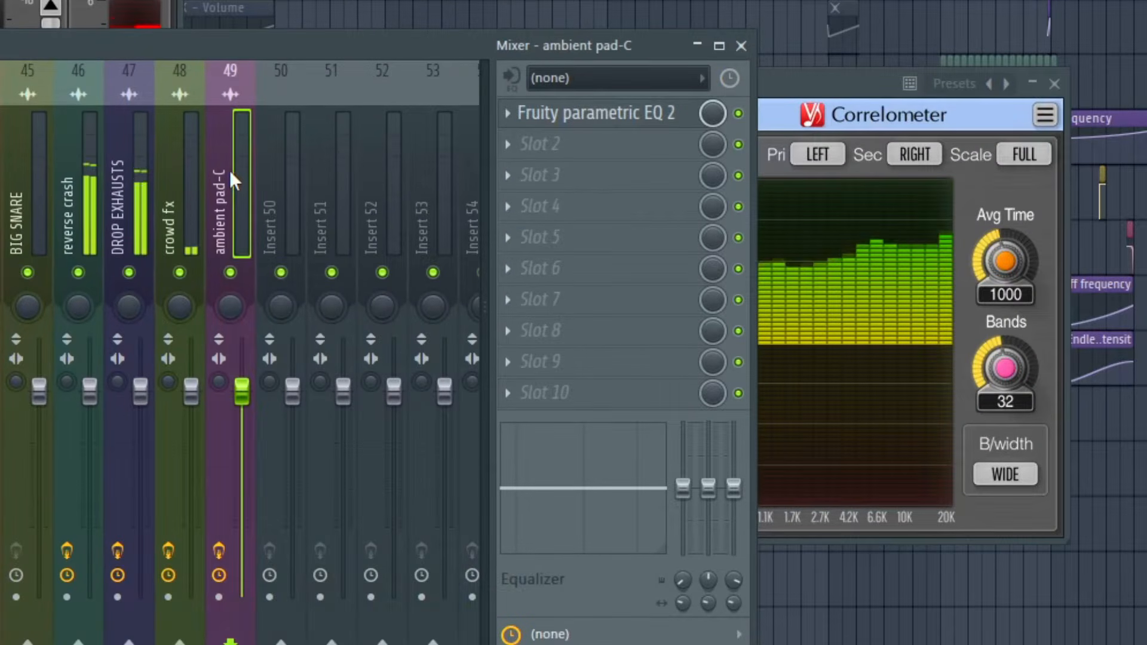
key(Left)
key(Left)
key(Left)
key(Left)
key(Left)
key(Left)
key(Left)
key(Left)
key(Left)
key(Left)
key(Left)
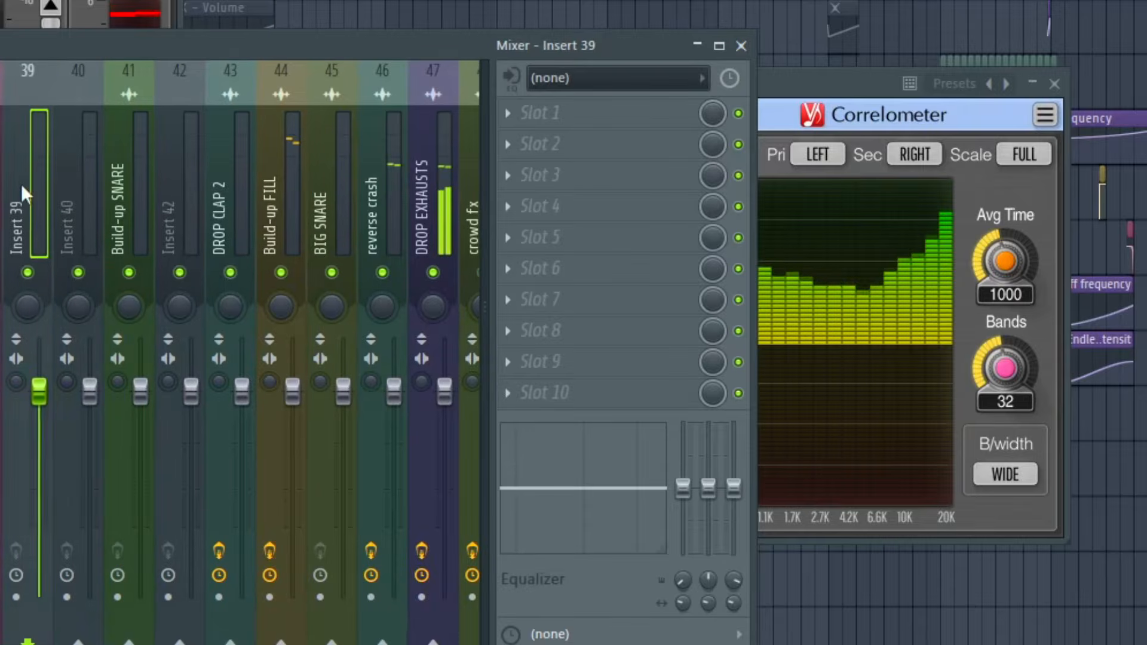
key(Left)
key(Left)
key(Left)
key(Left)
key(Left)
key(Left)
key(Left)
key(Left)
key(Left)
key(Left)
key(Left)
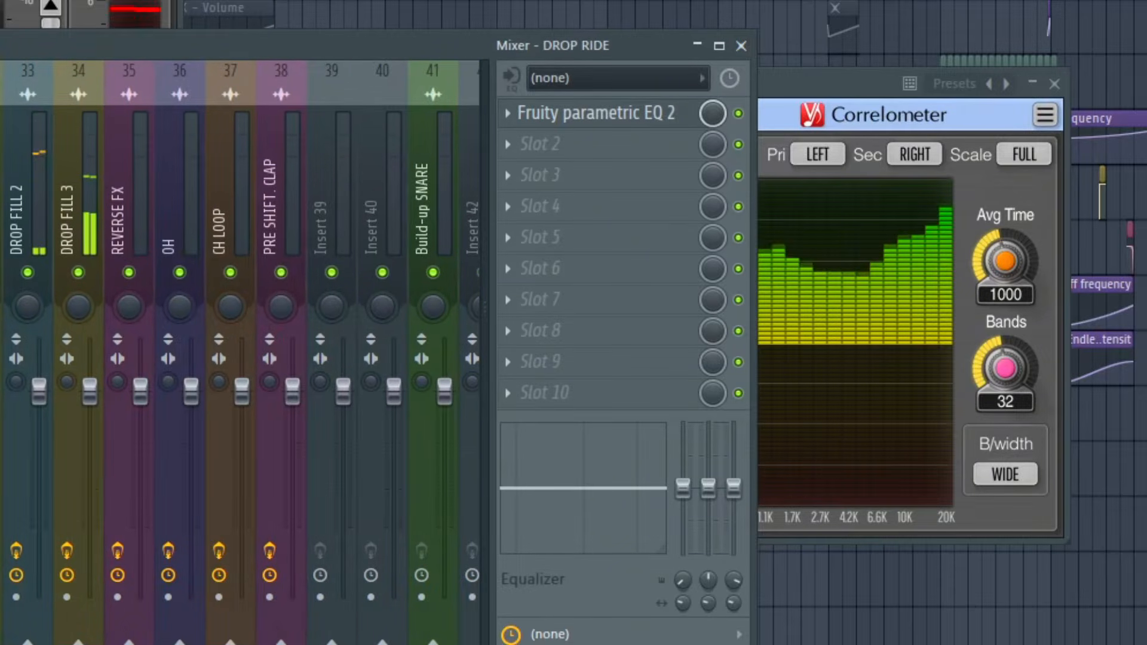
key(Left)
key(Left)
key(Left)
key(Left)
key(Left)
key(Left)
key(Left)
key(Left)
key(Left)
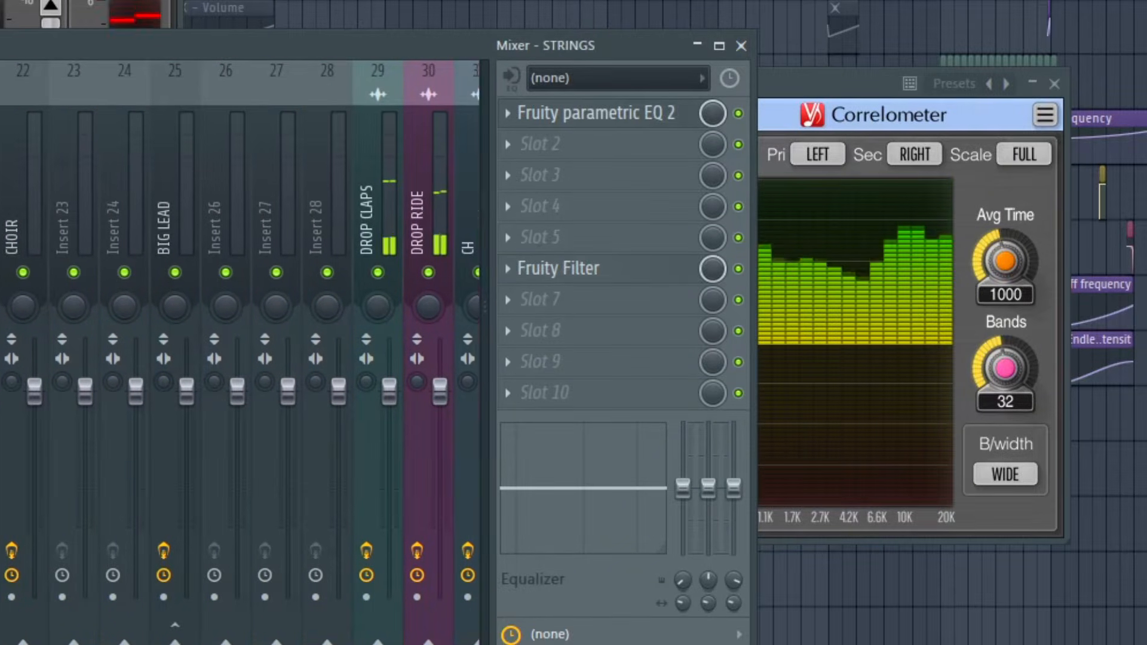
key(Left)
key(Left)
key(Left)
key(Left)
key(Left)
key(Left)
key(Left)
key(Left)
key(Left)
key(Left)
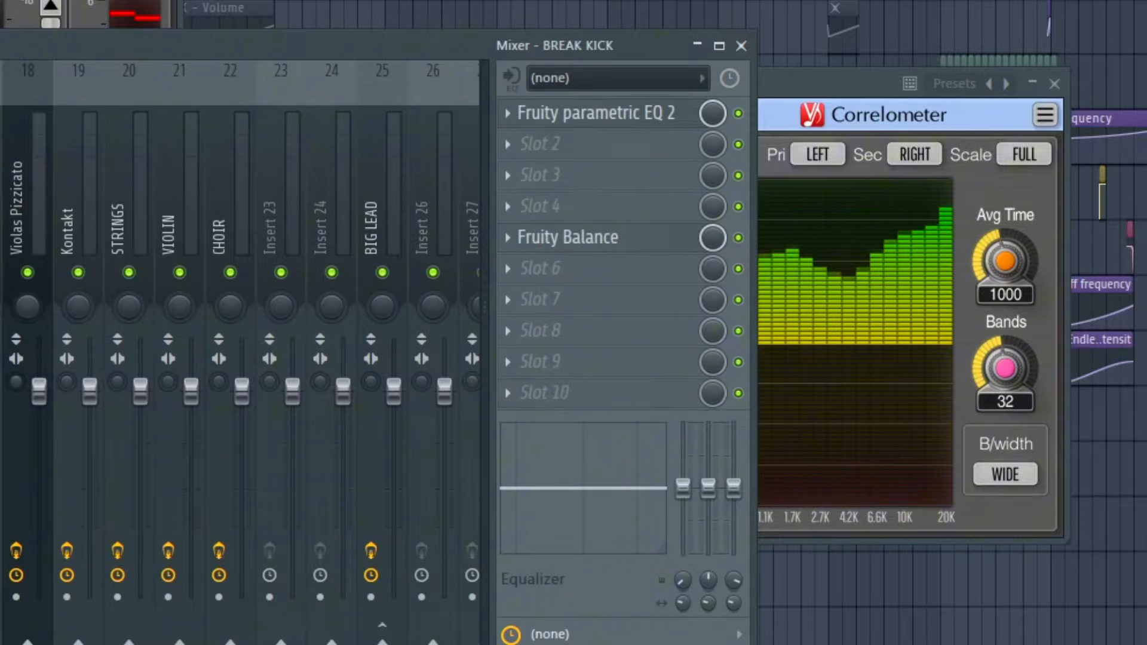
key(Left)
key(Left)
key(Left)
key(Left)
key(Left)
key(Left)
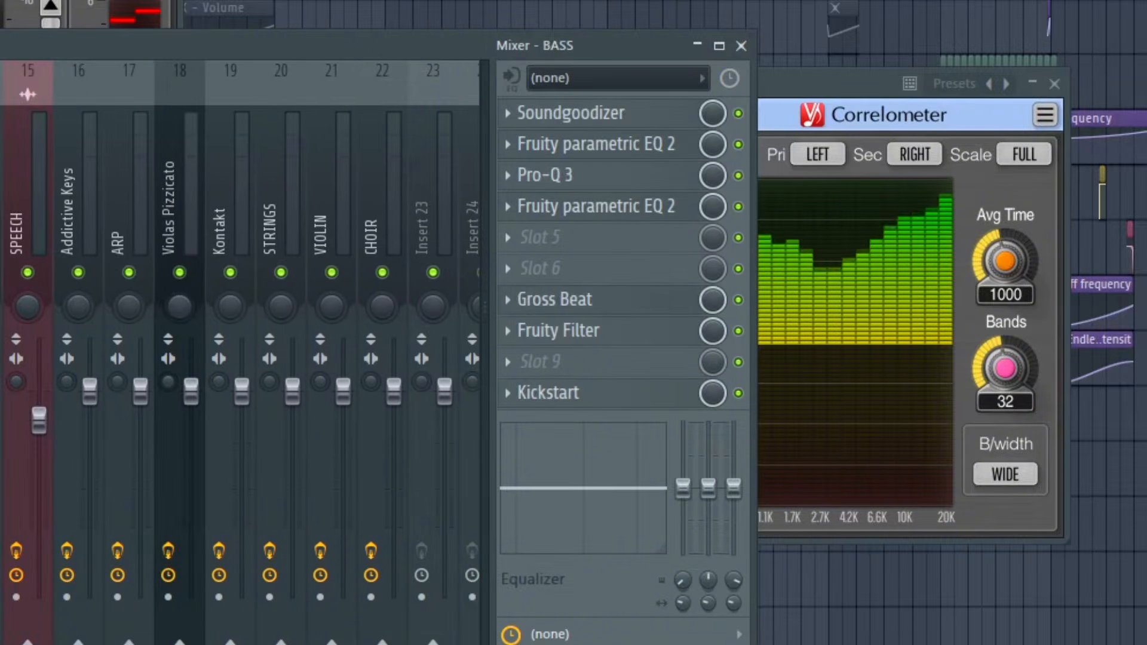
key(Left)
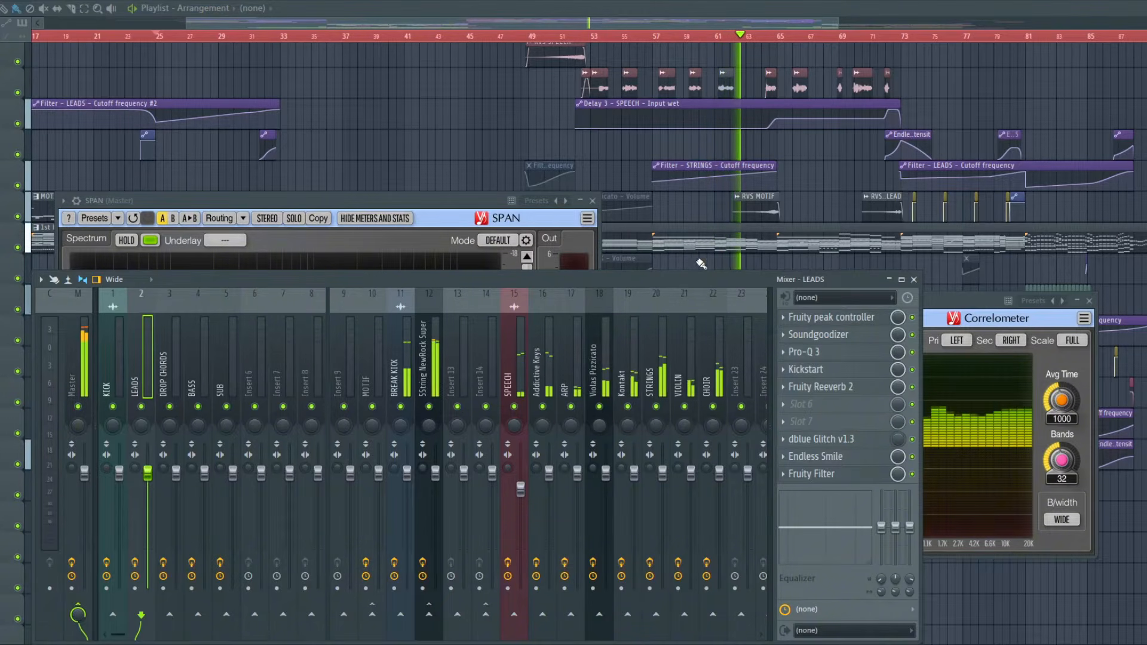
Review the drum and percussion mixer tracks, including the Fruity parametric EQ 2 curve on the CH track.
scroll(439, 368, down, 5)
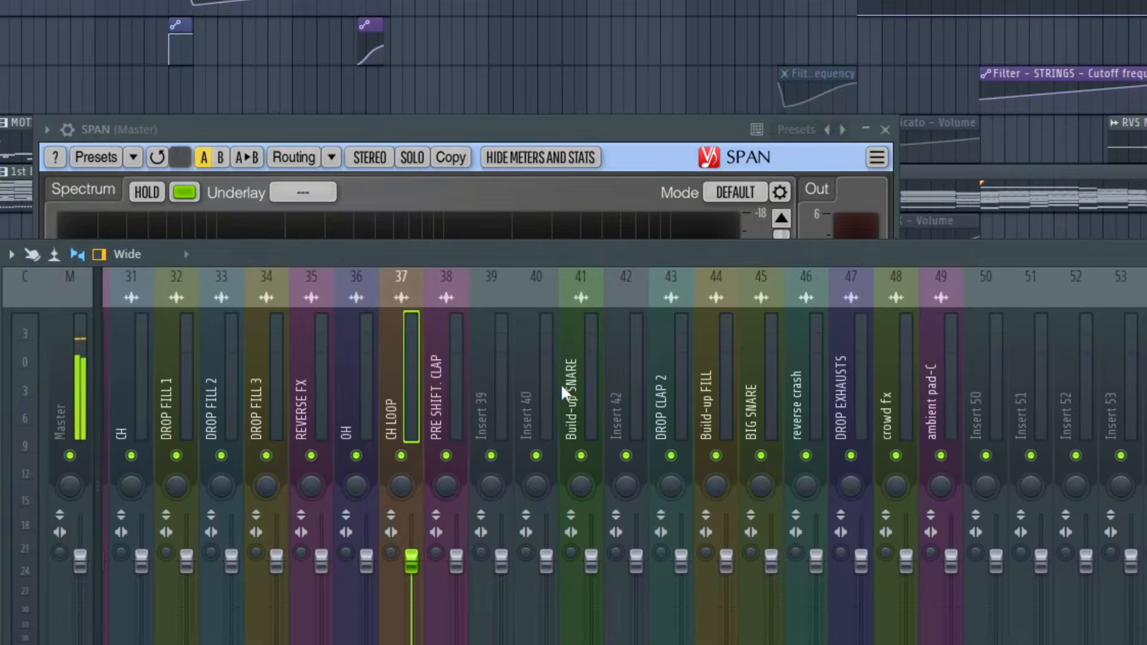
click(65, 381)
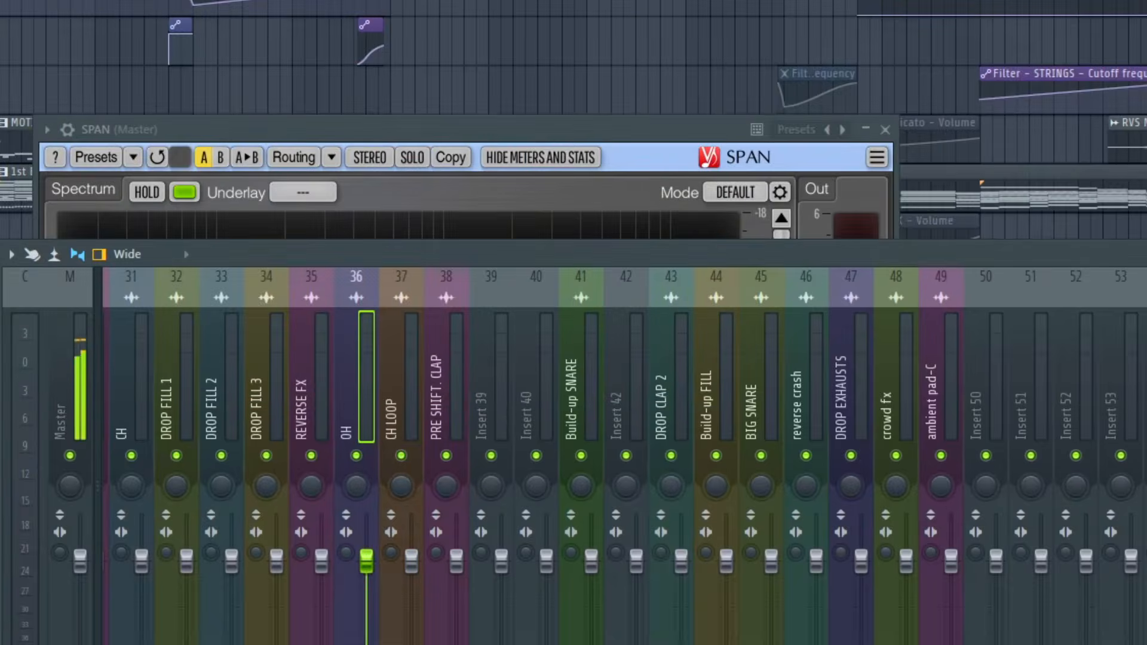
click(17, 380)
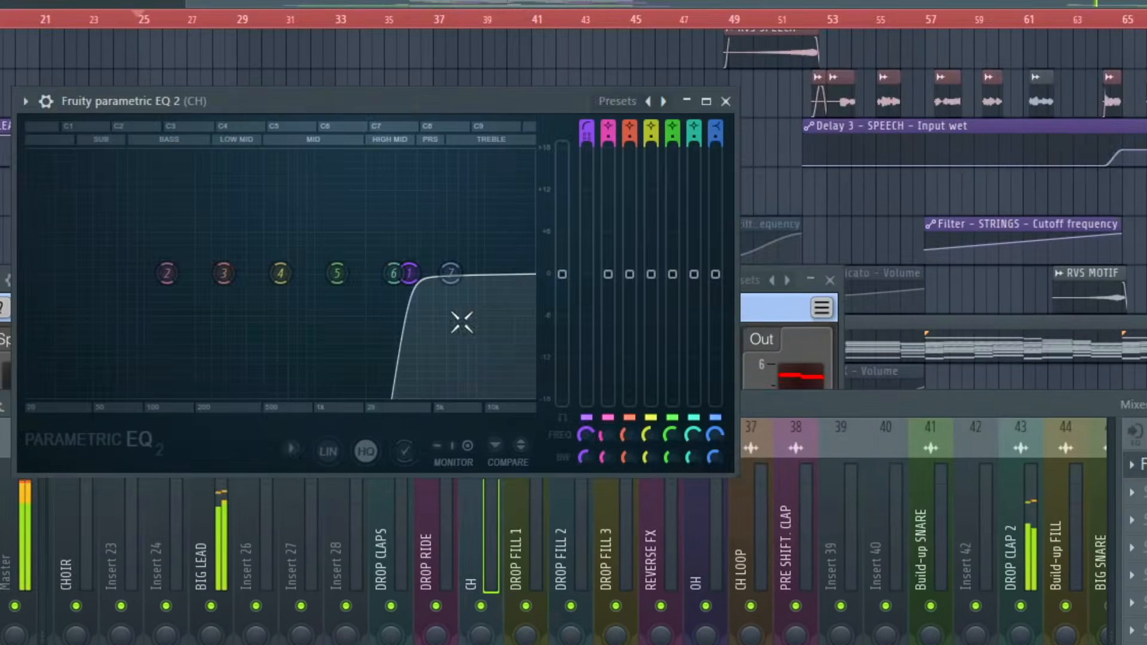
click(491, 412)
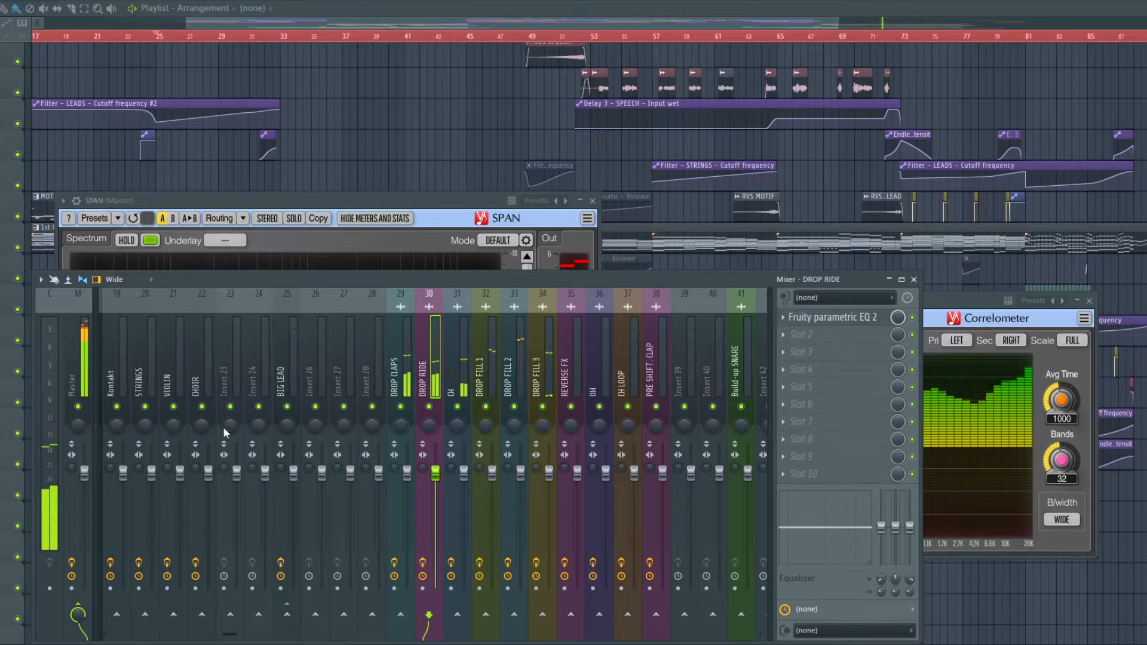
Select the LEADS track and examine its Fruity Filter, Endless Smile and dblue Glitch v1.3 effects.
scroll(540, 356, up, 10)
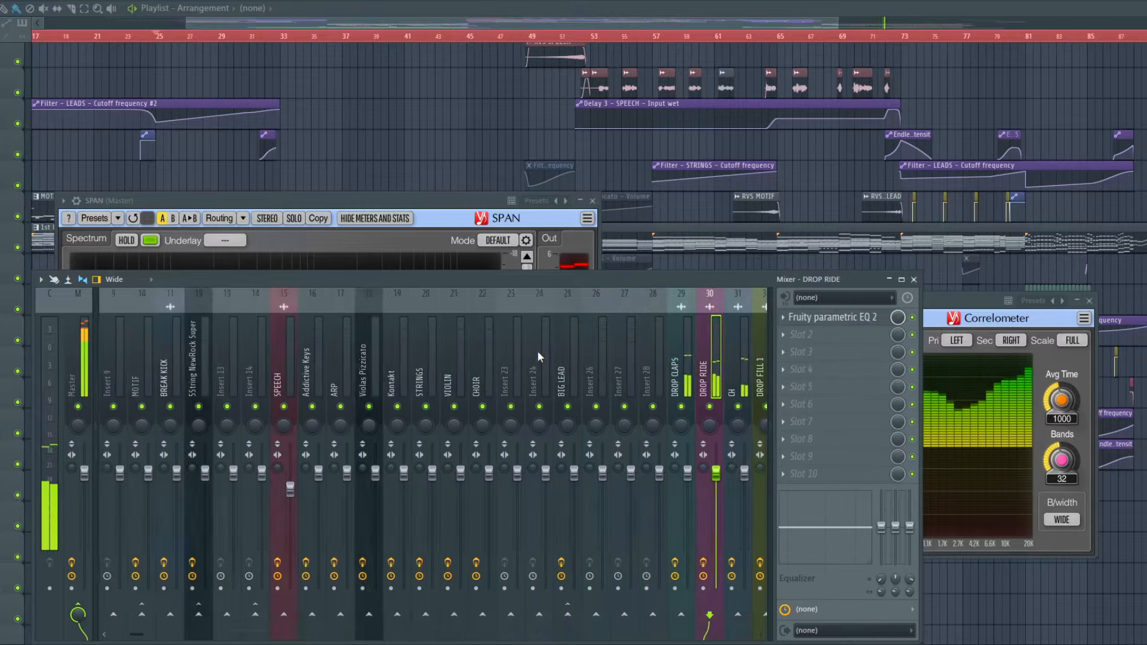
click(145, 363)
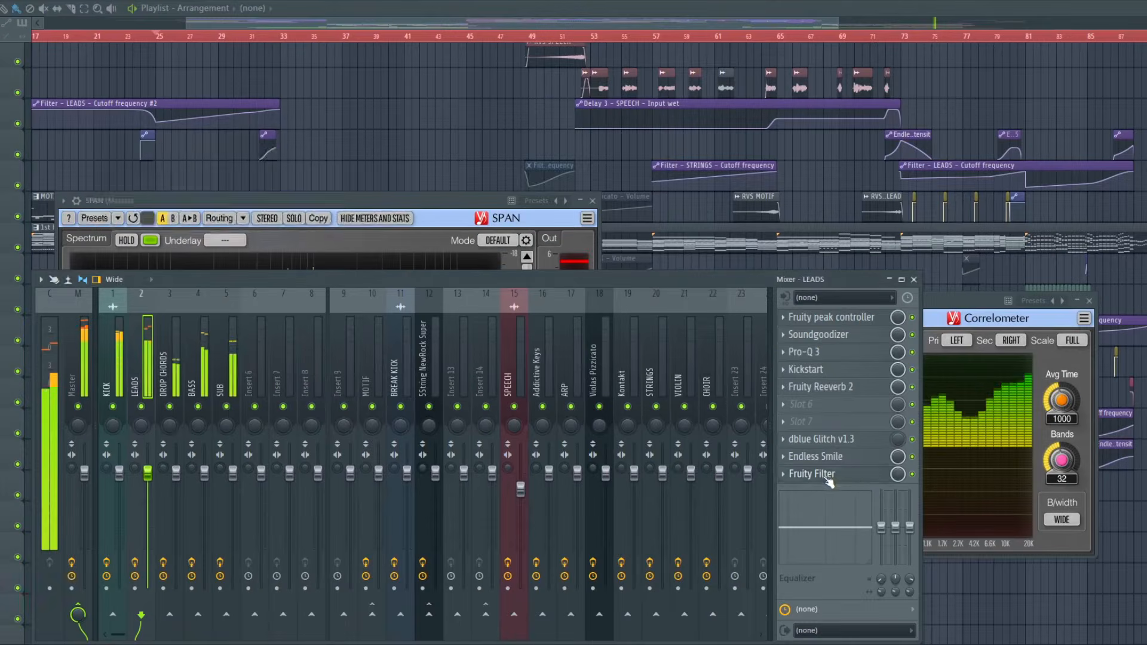
click(828, 480)
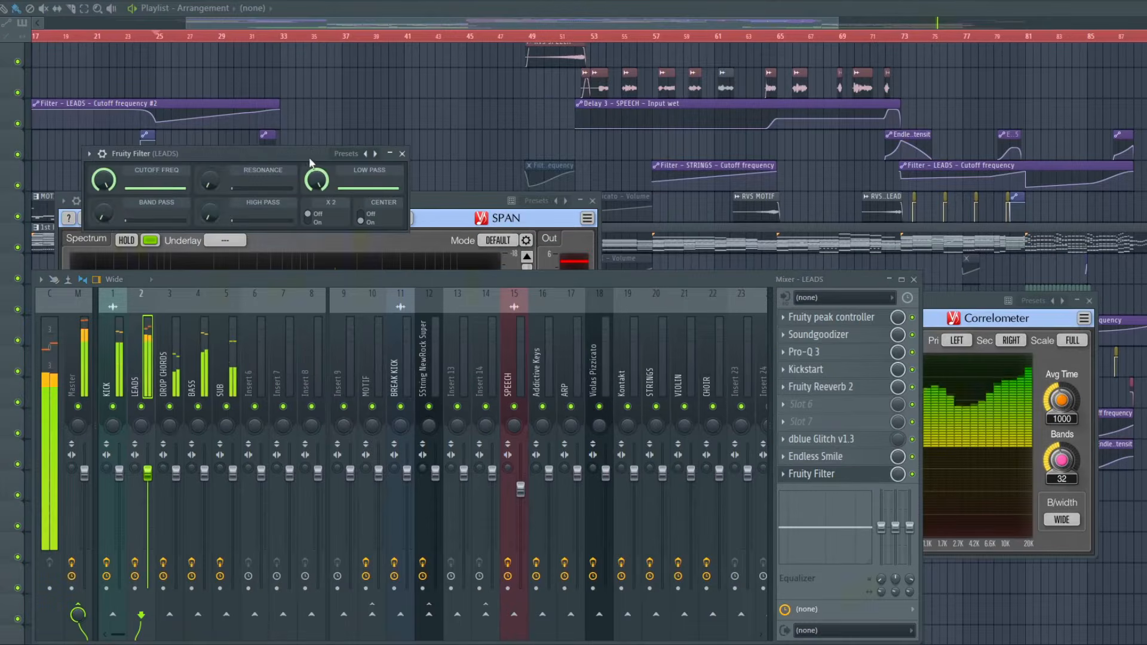
click(402, 153)
click(855, 456)
drag(291, 142, 402, 136)
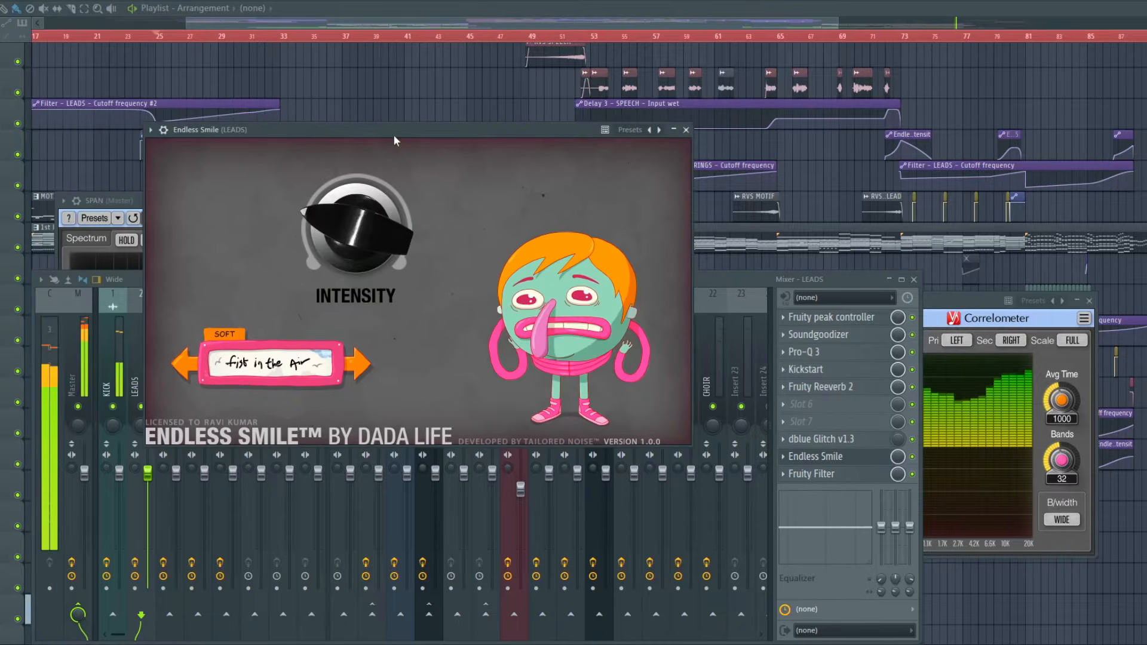
click(860, 439)
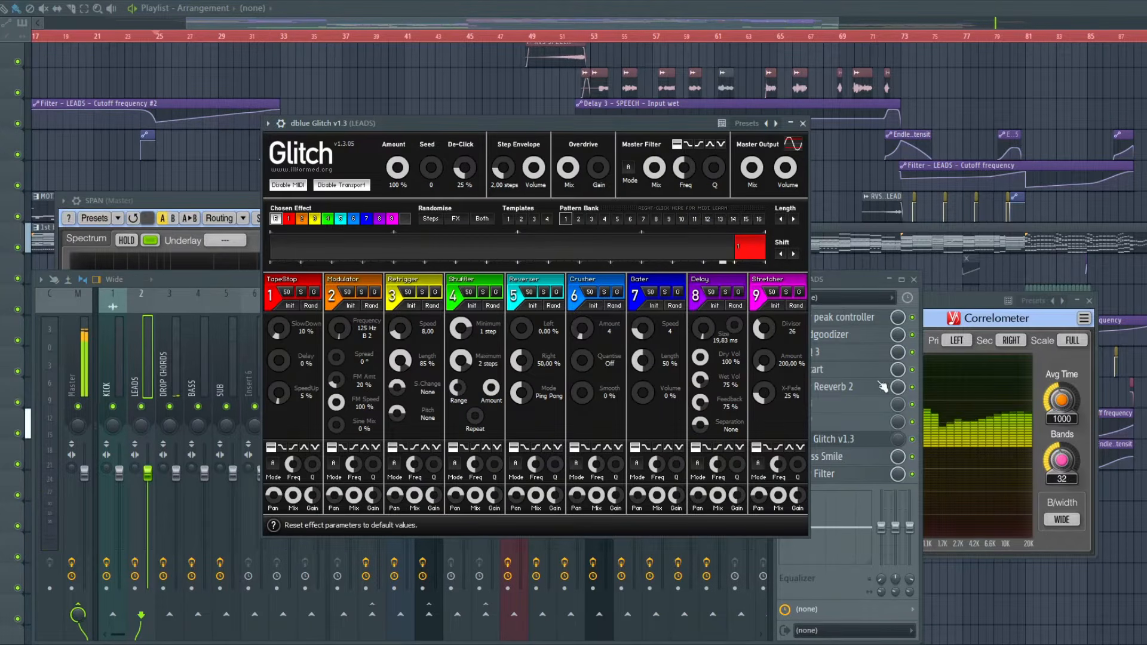
click(834, 438)
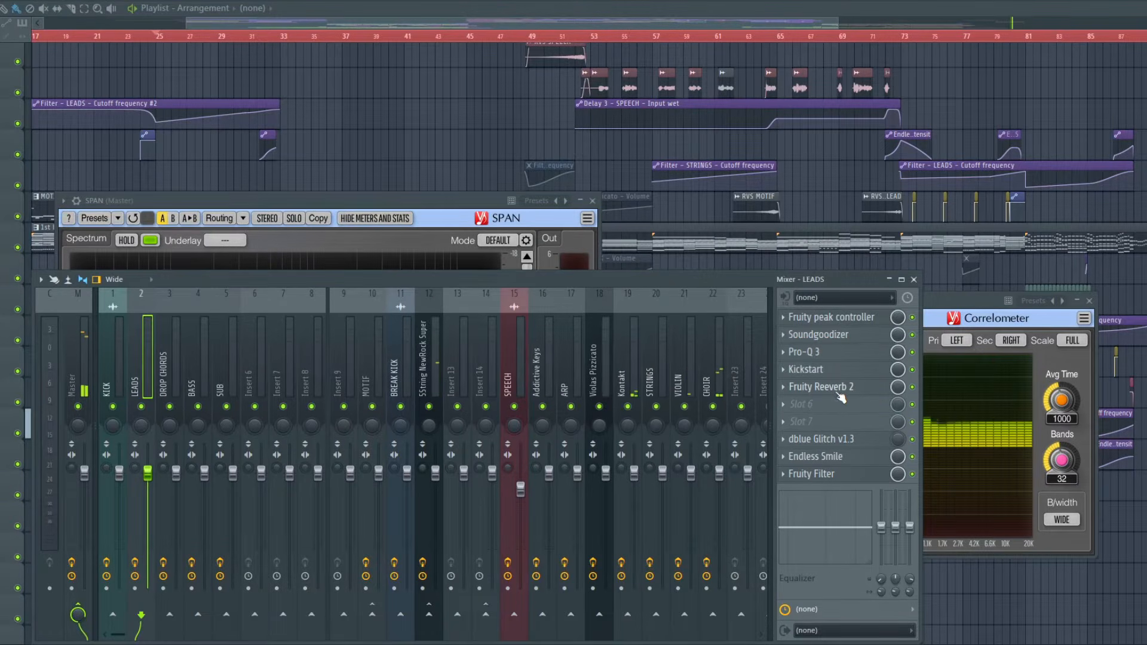
Examine the Soundgoodizer, Pro-Q 3 and Fruity Reeverb 2 settings on the LEADS track.
click(829, 336)
drag(157, 179, 293, 143)
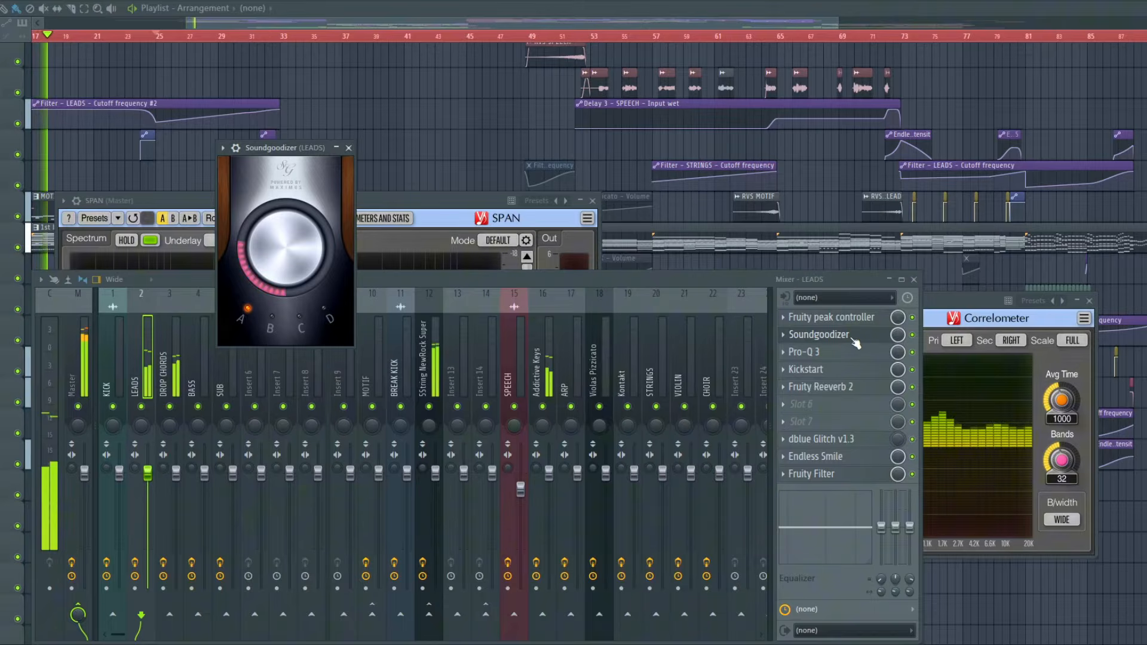
click(836, 352)
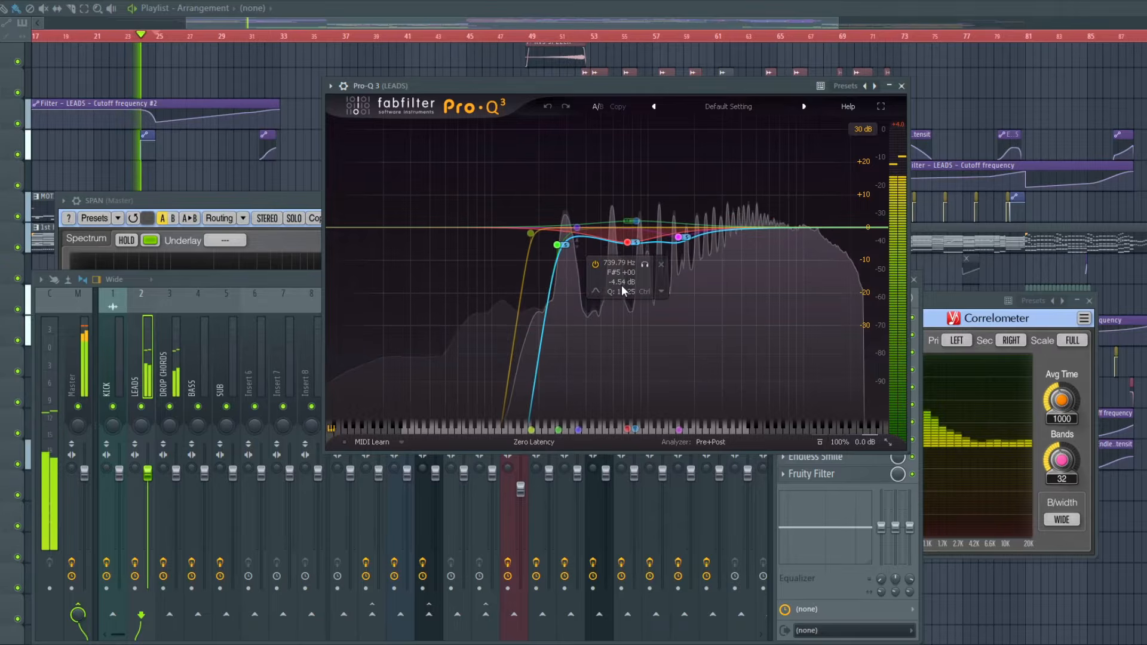
click(901, 85)
click(817, 387)
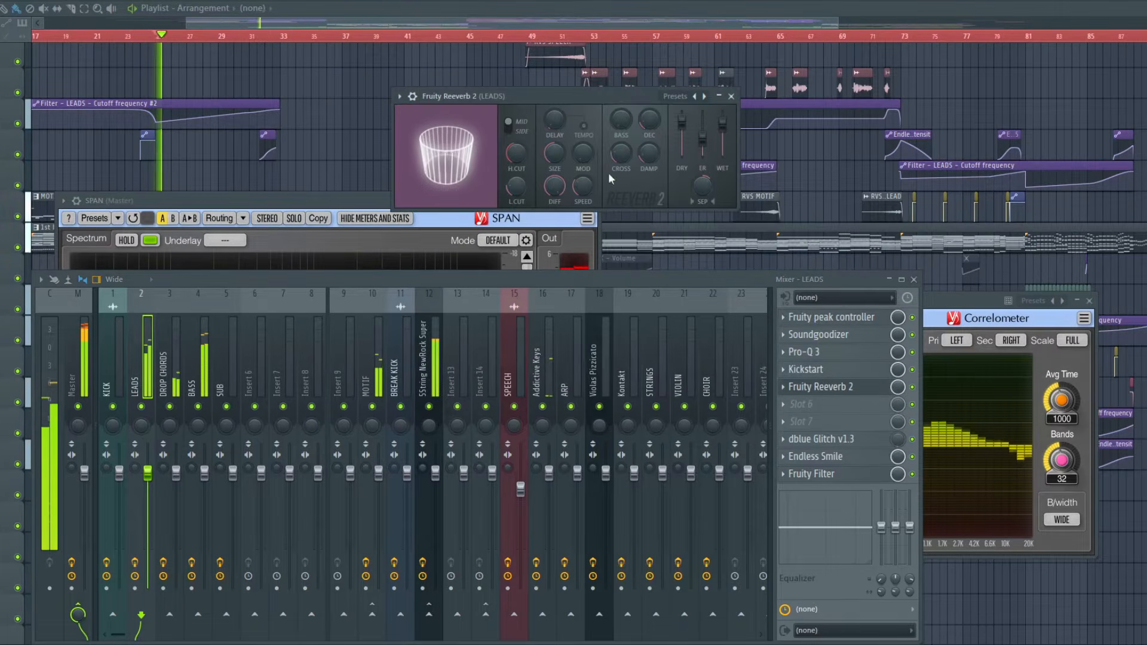
click(731, 97)
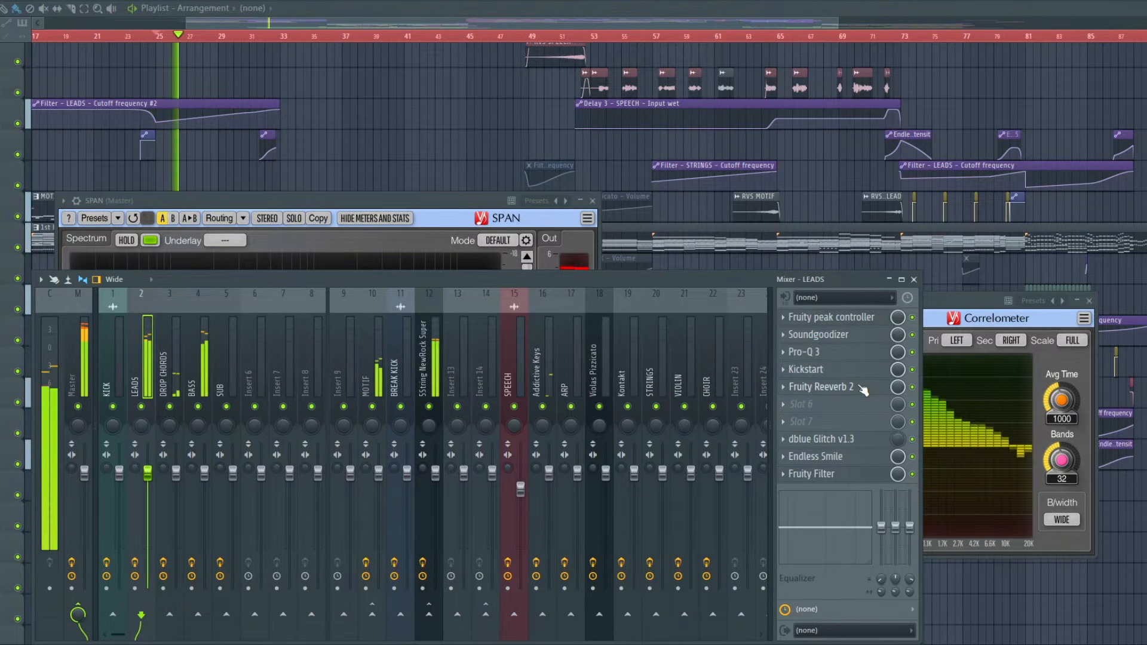
View the LEADS track's Soundgoodizer and Pro-Q 3 side by side, then close both.
click(819, 335)
click(804, 352)
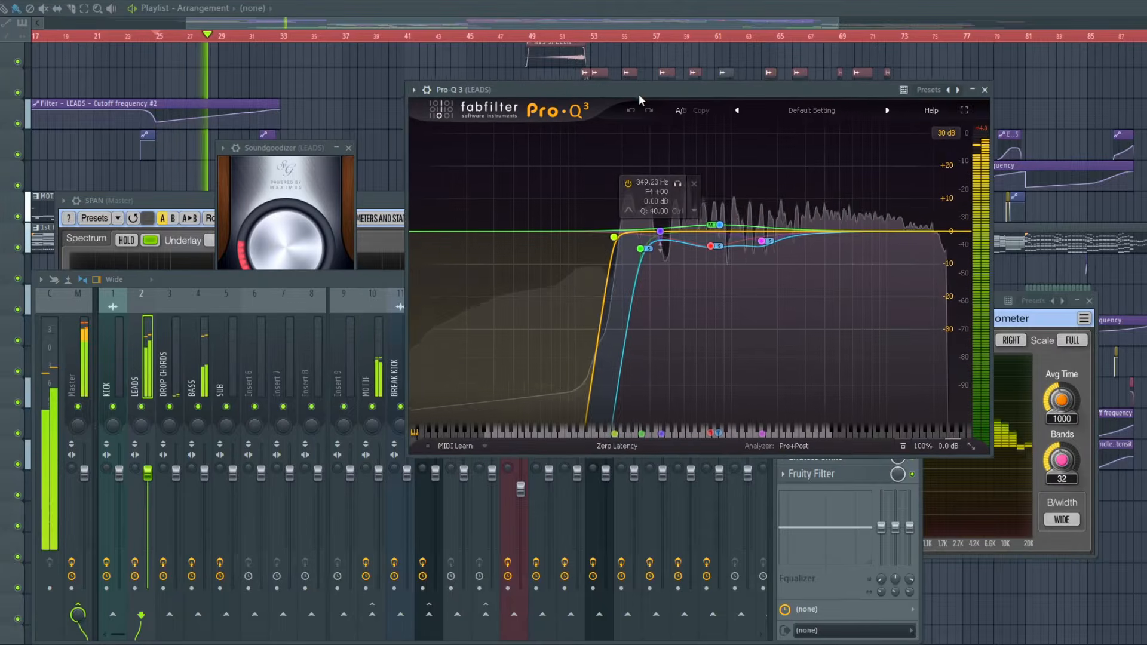
drag(639, 94, 626, 94)
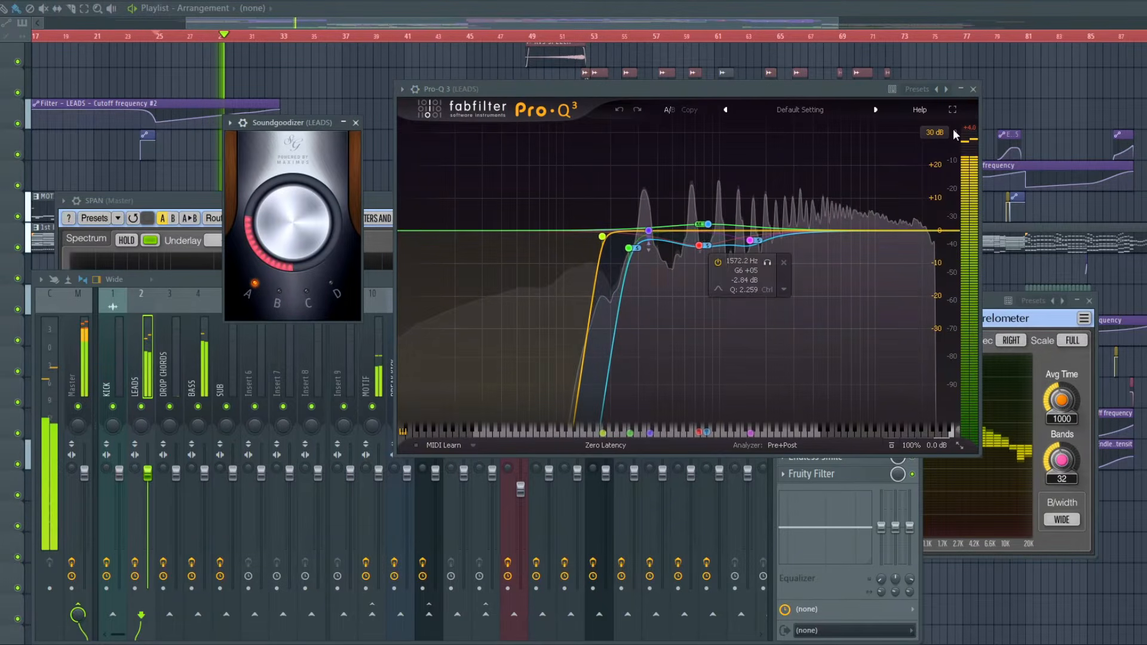
click(973, 89)
click(355, 123)
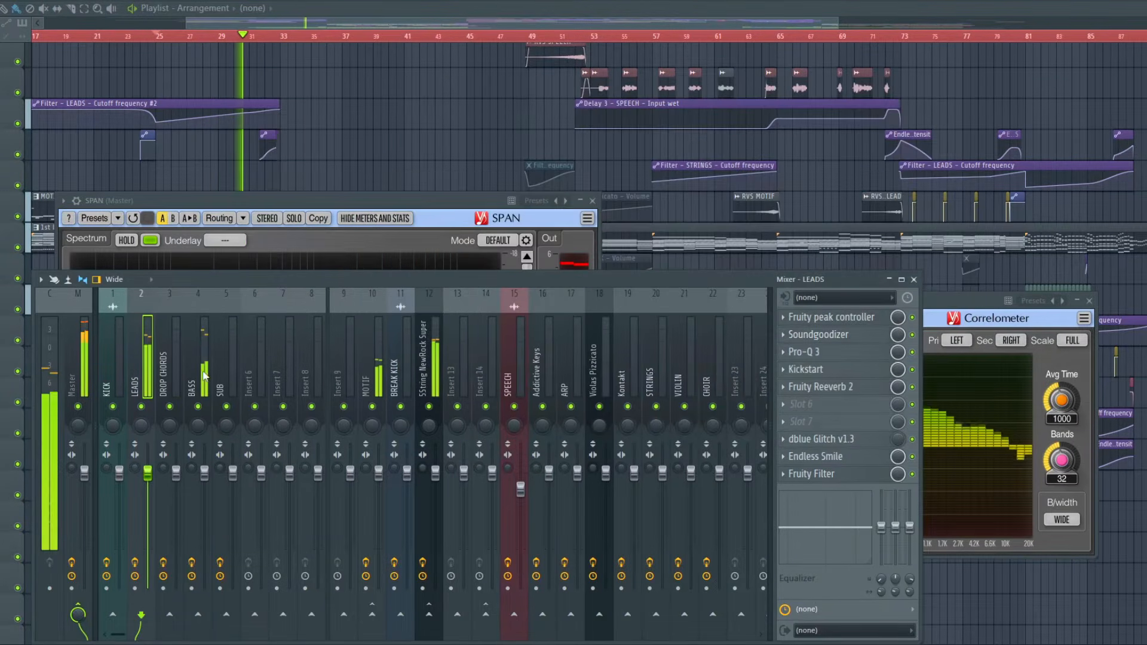
Select the BASS track and examine its first Fruity parametric EQ 2 and its Pro-Q 3 curve.
click(203, 375)
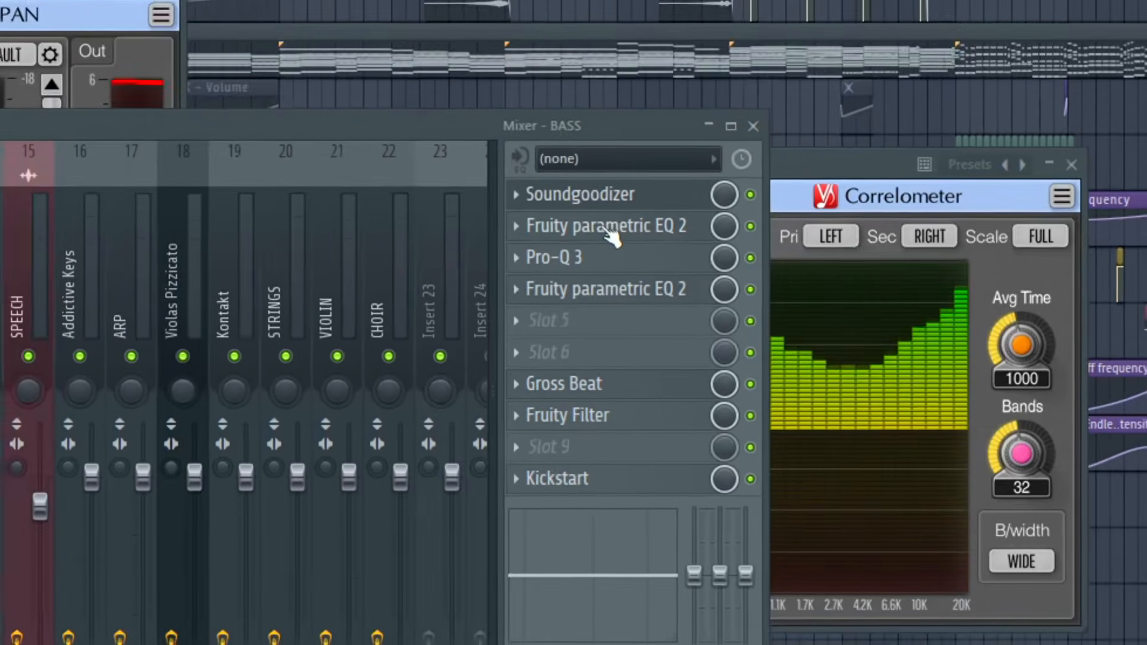
click(535, 160)
click(746, 272)
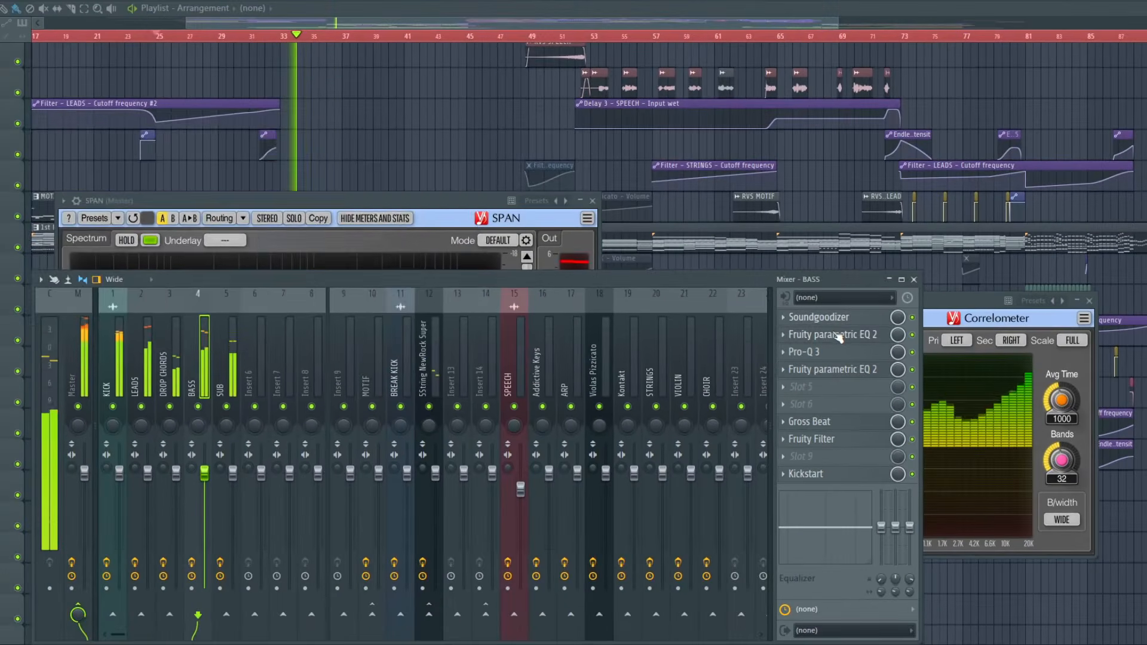
click(747, 292)
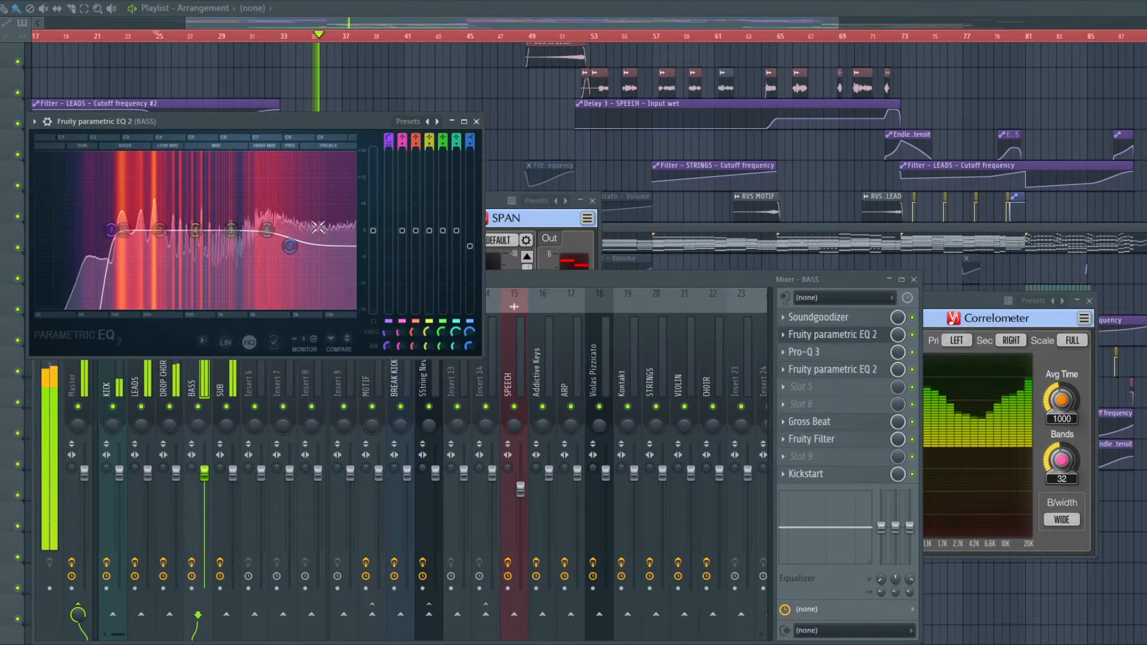
click(831, 350)
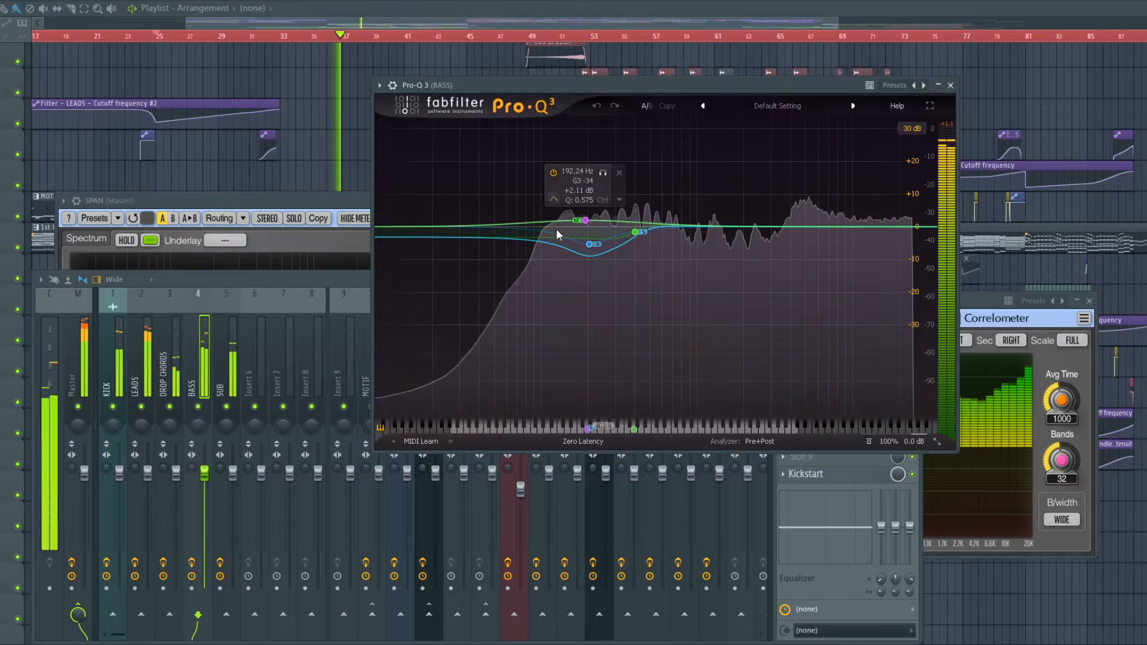
key(Escape)
Examine the mid-range cuts in the BASS track's second Fruity parametric EQ 2 and close it.
click(834, 369)
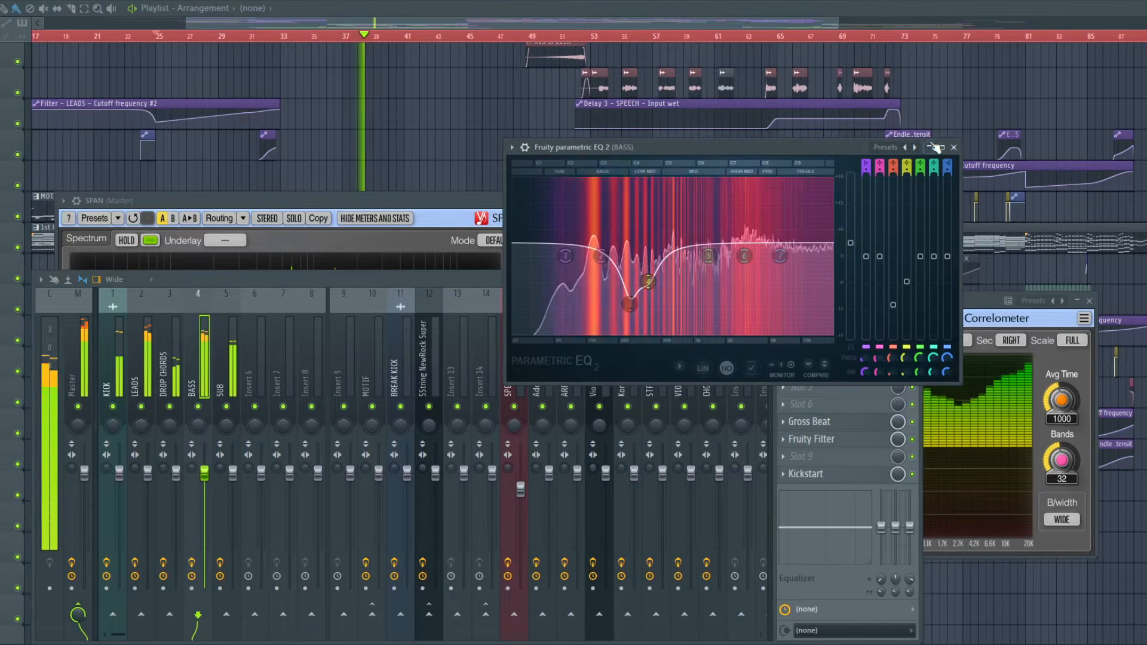
drag(851, 149, 790, 164)
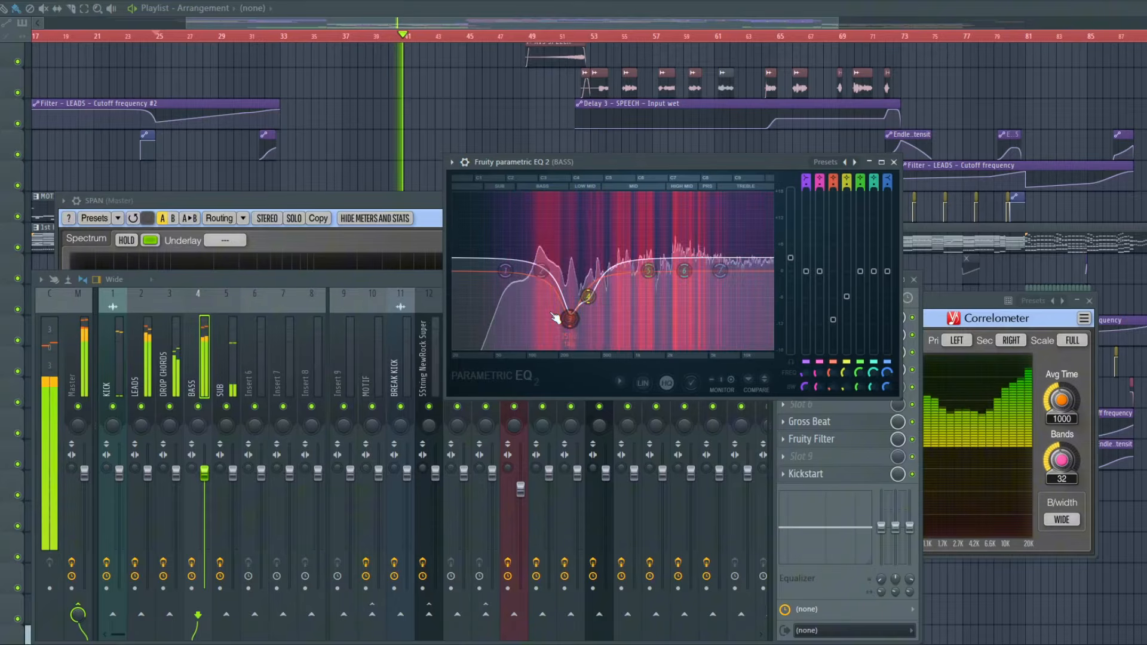
click(894, 162)
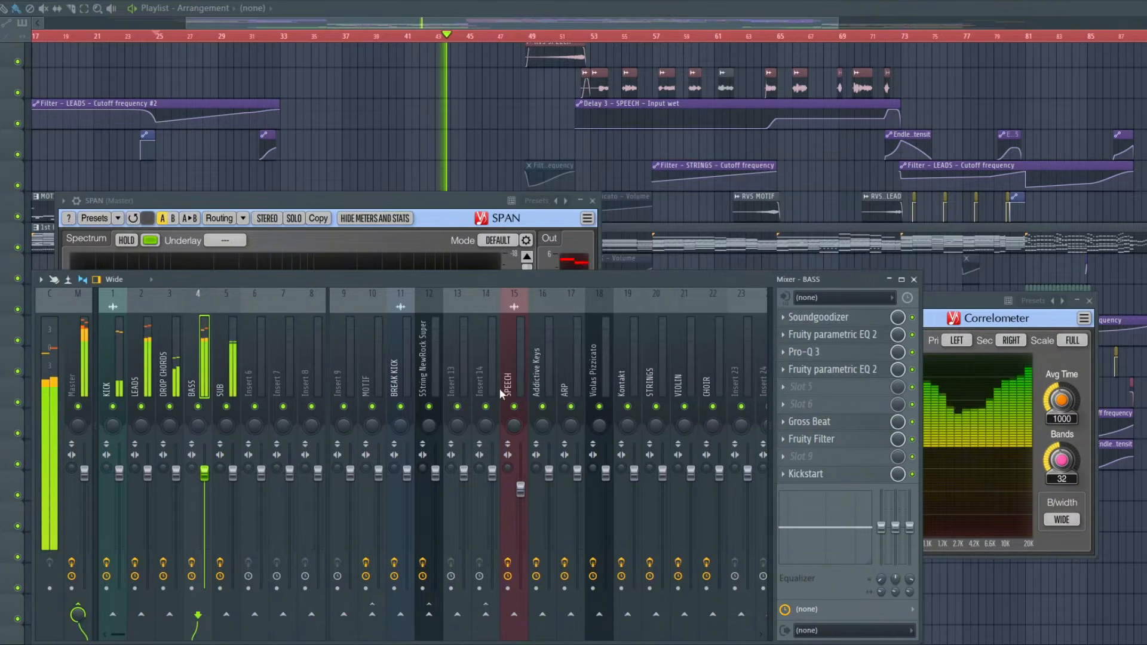
Select the SPEECH track and look at its Vocal Rider Mono and Scheps Omni Channel effects.
click(225, 335)
scroll(382, 399, down, 3)
click(431, 411)
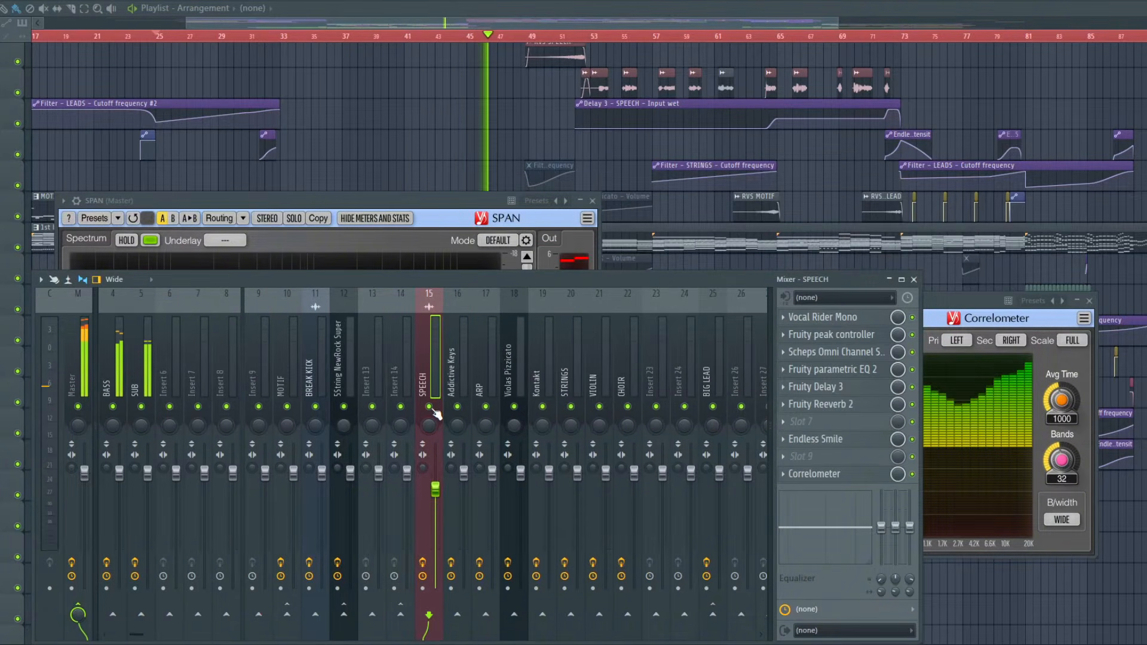
click(851, 322)
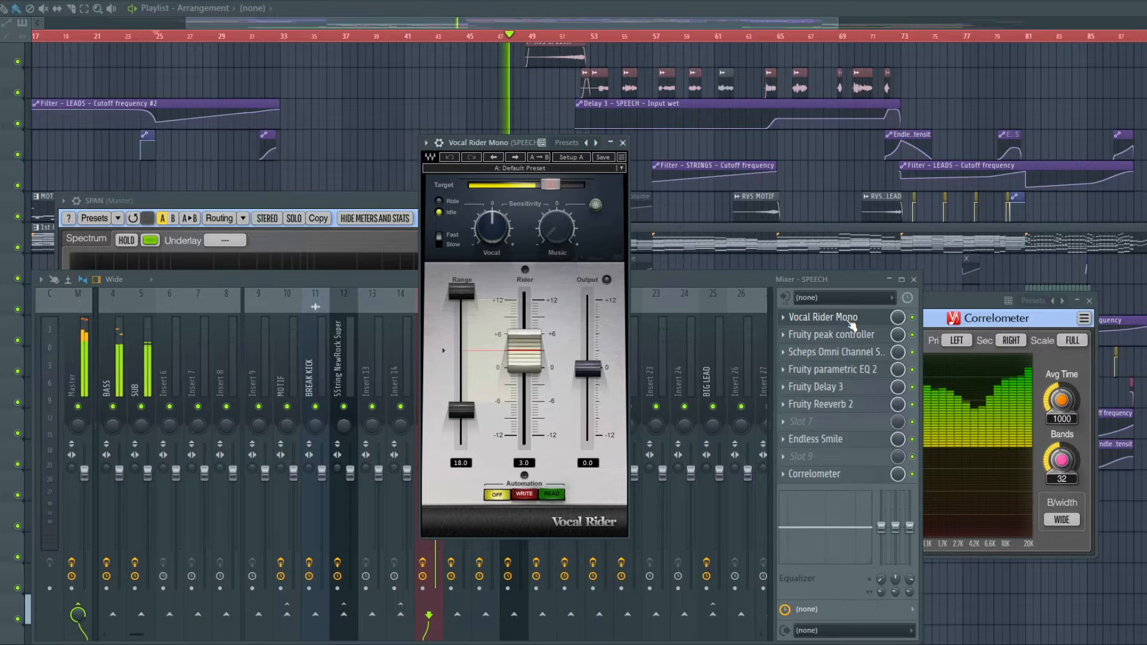
click(851, 324)
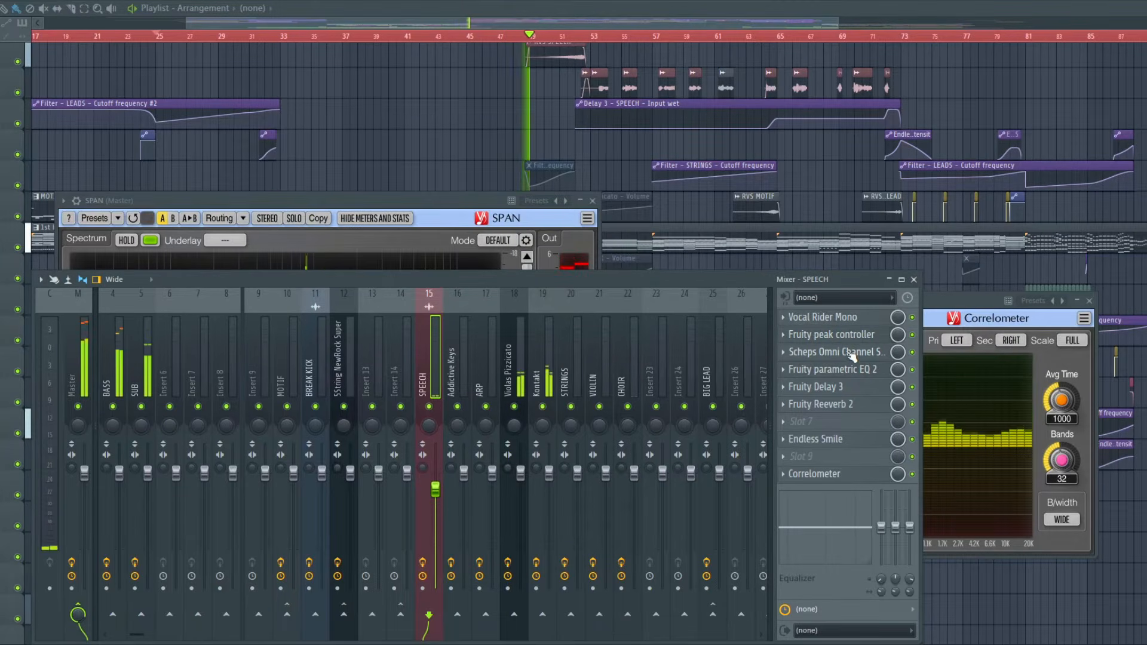
click(846, 352)
click(865, 353)
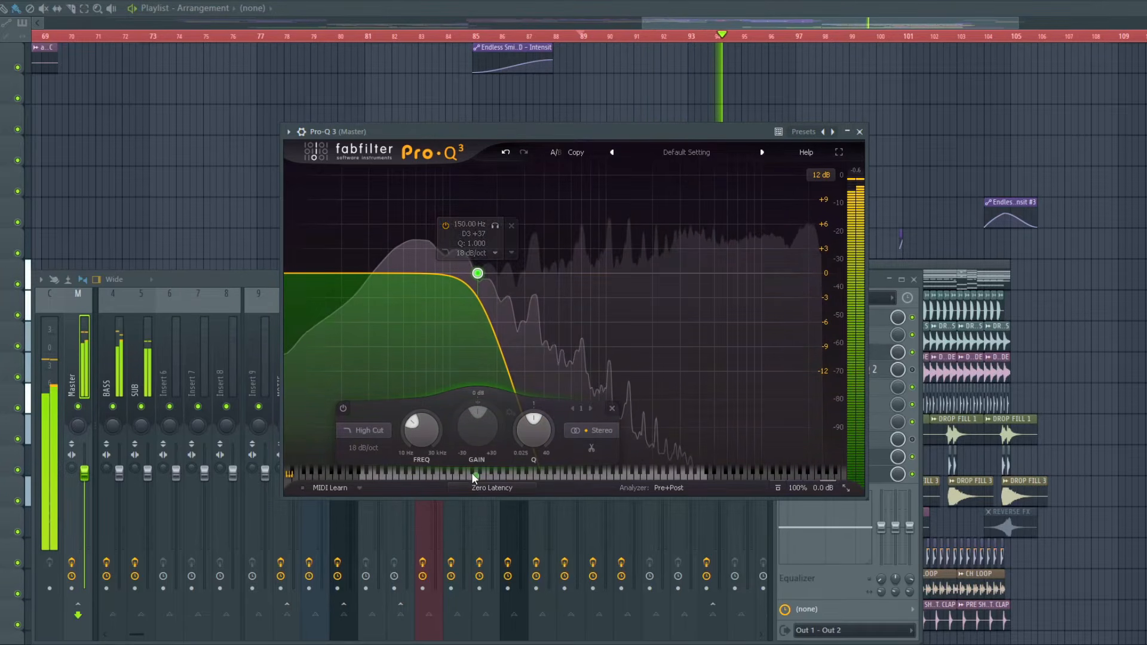
Lower the frequency of the high-cut band in the Master track's Pro-Q 3.
drag(477, 476, 443, 479)
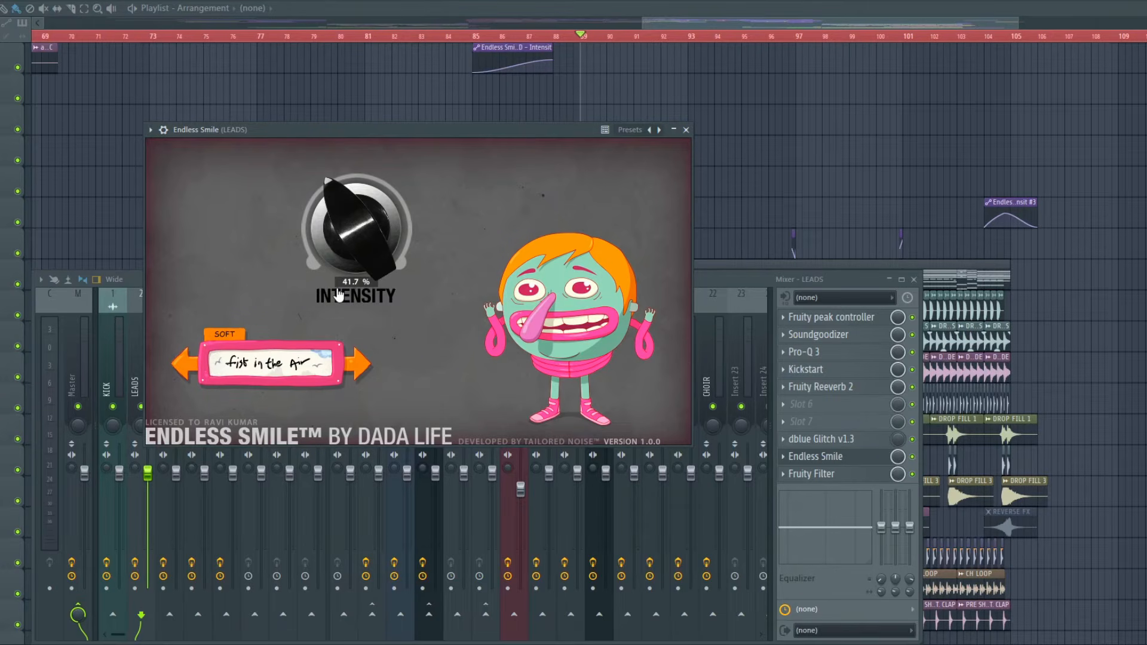
Turn the Intensity of Endless Smile on the LEADS track down to minimum and create an automation clip for it.
drag(339, 295, 340, 358)
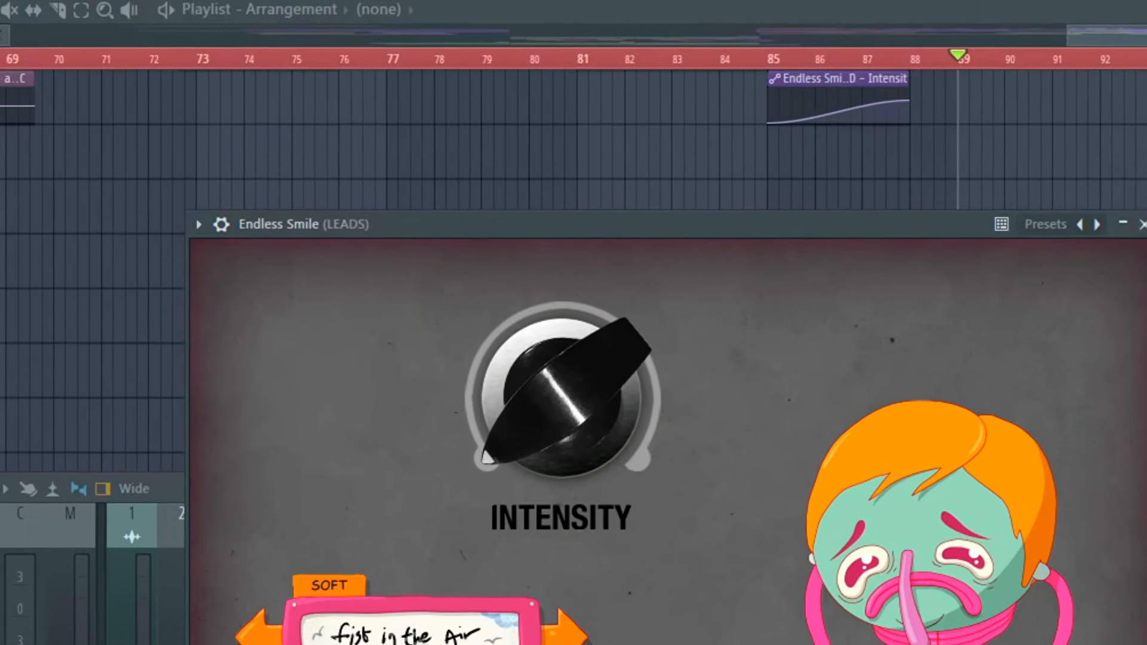
click(160, 21)
mouse_move(247, 406)
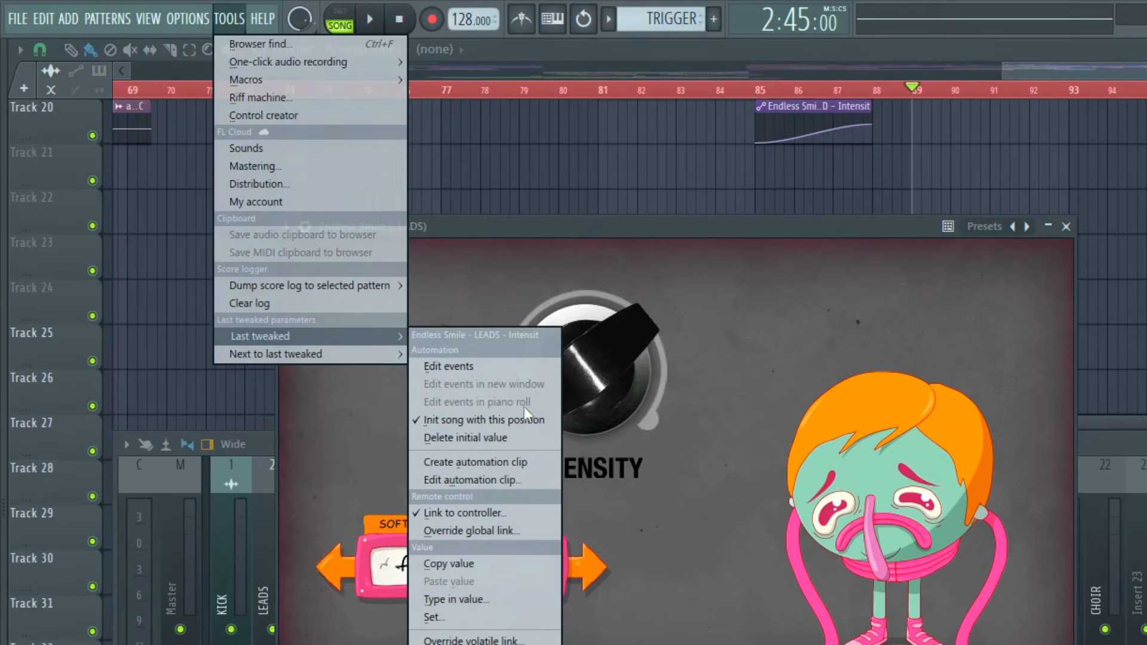
click(503, 460)
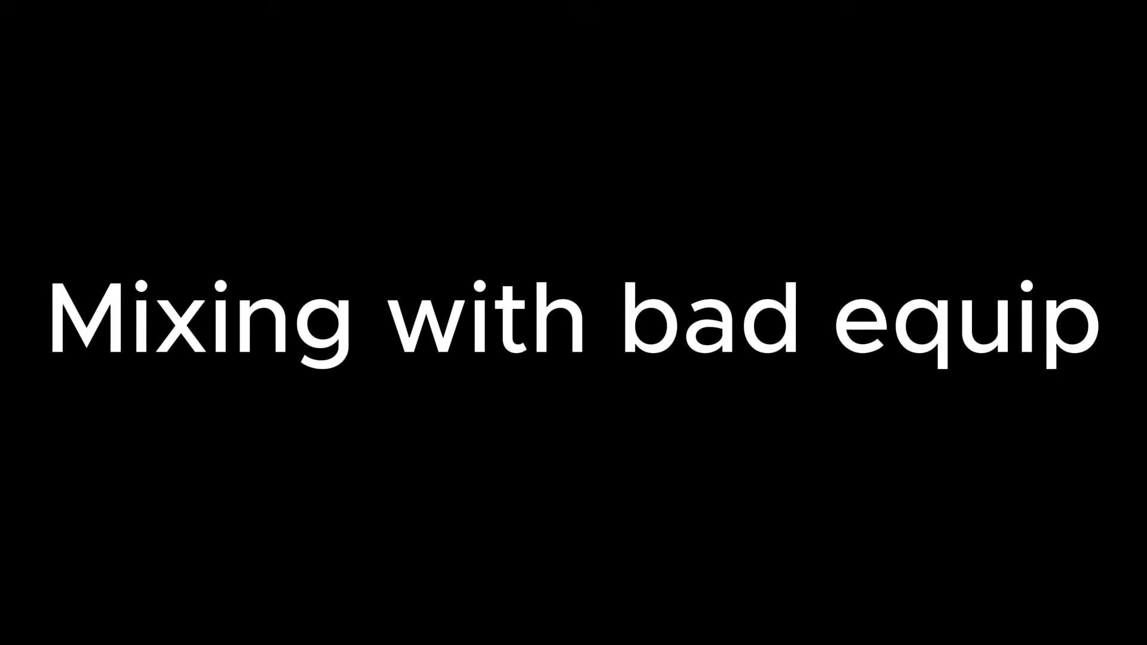